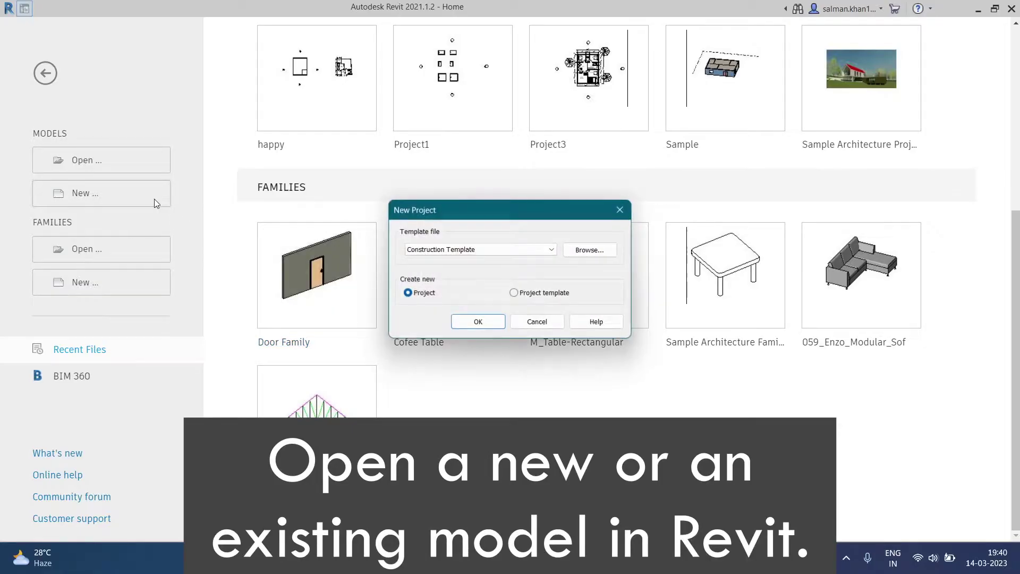
- Create a new project (Project5) from the Architectural Template
click(487, 249)
click(488, 275)
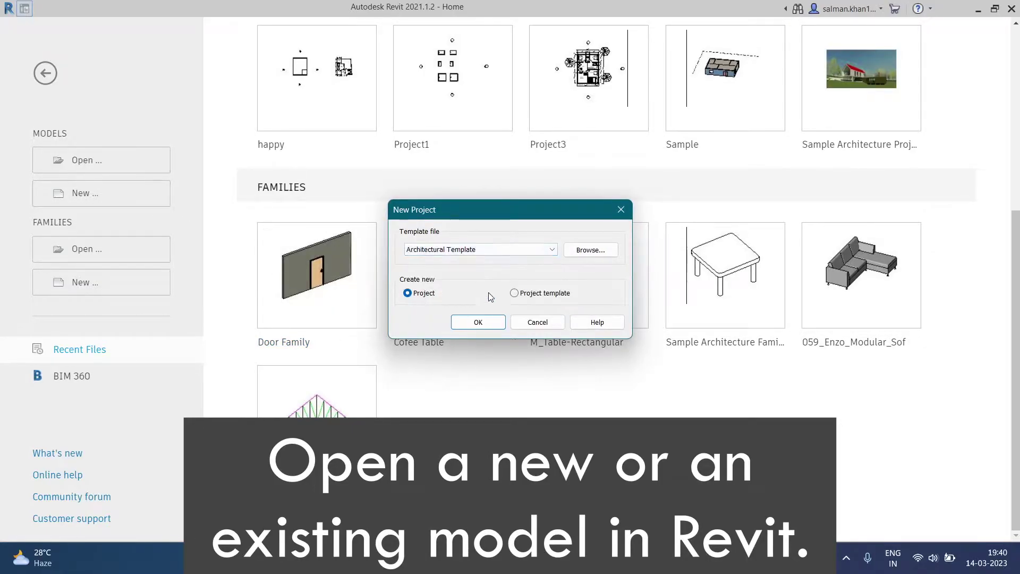
click(494, 323)
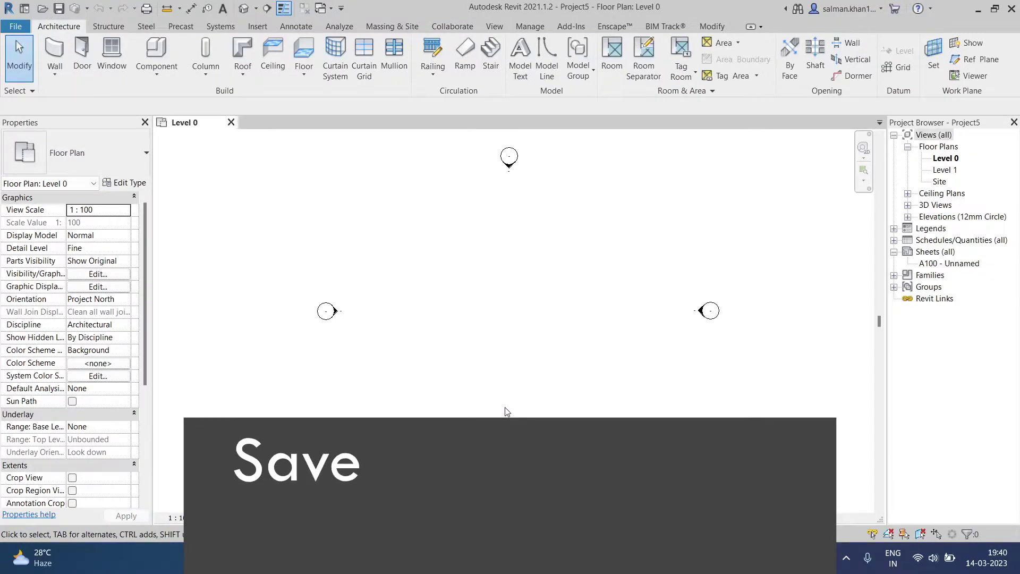
- Save the project as Project5 in the Documents folder
click(16, 26)
click(44, 157)
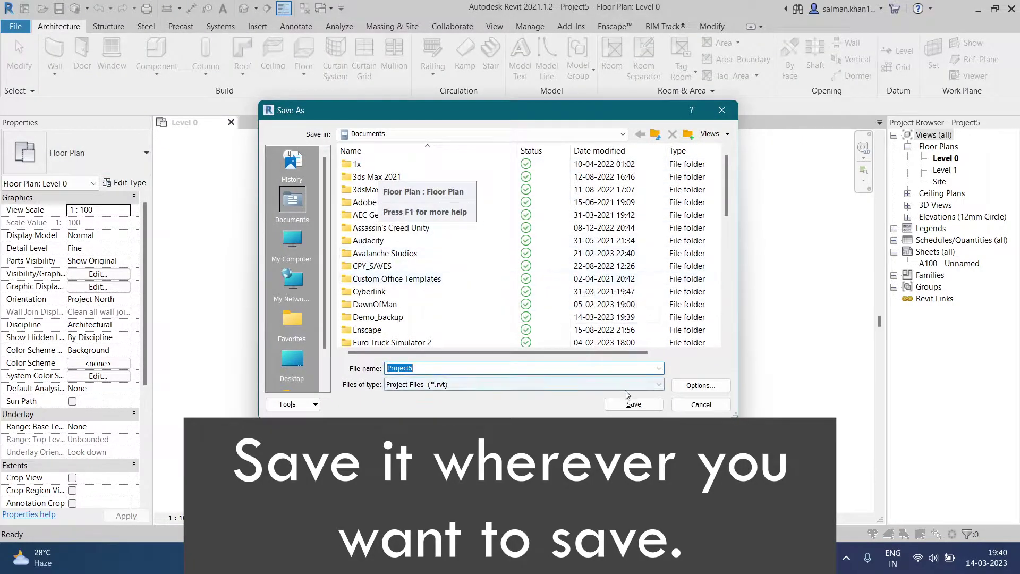
click(634, 404)
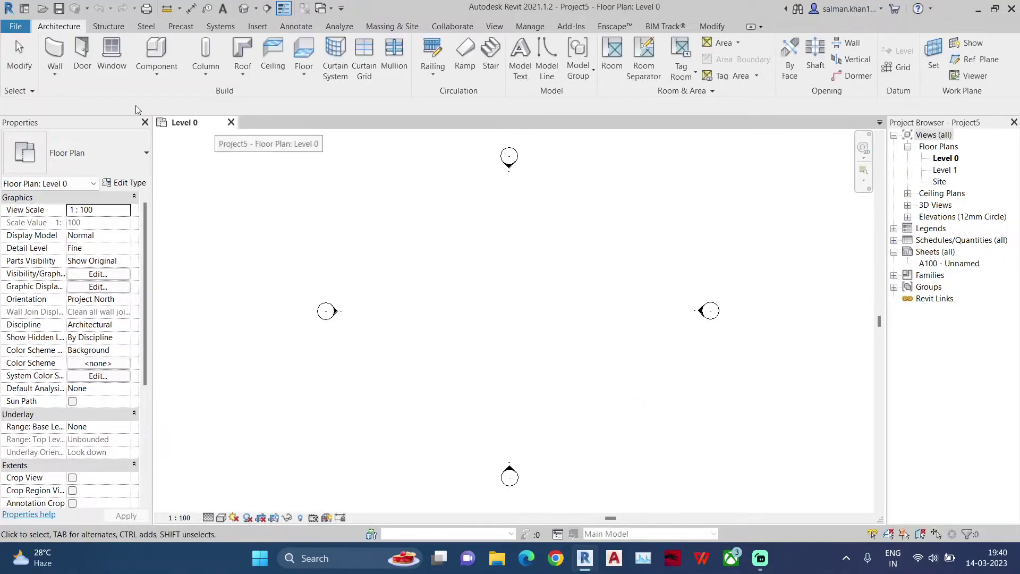
- Enable collaboration within the local network, making Workset1 the active workset
click(464, 30)
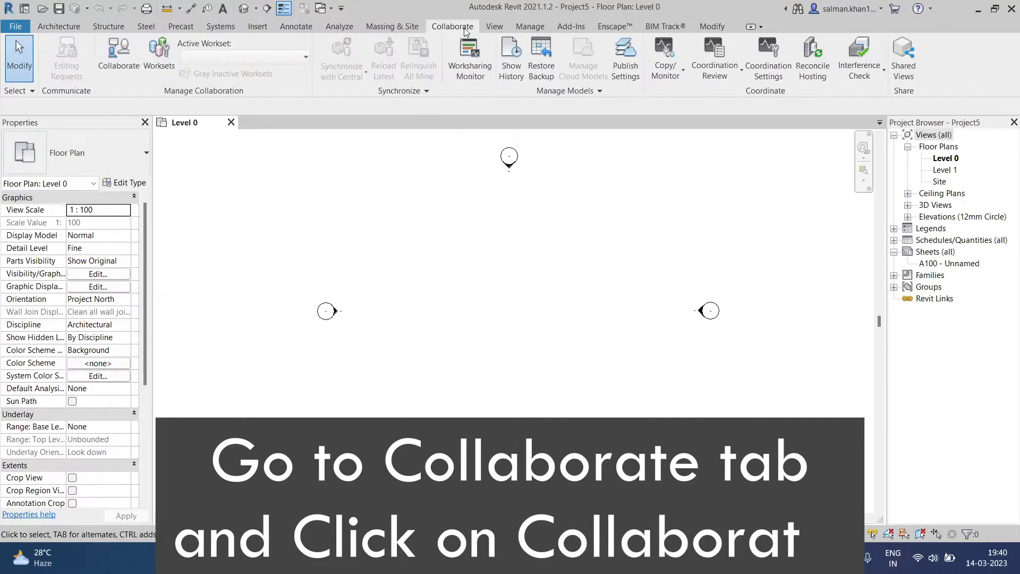
click(128, 72)
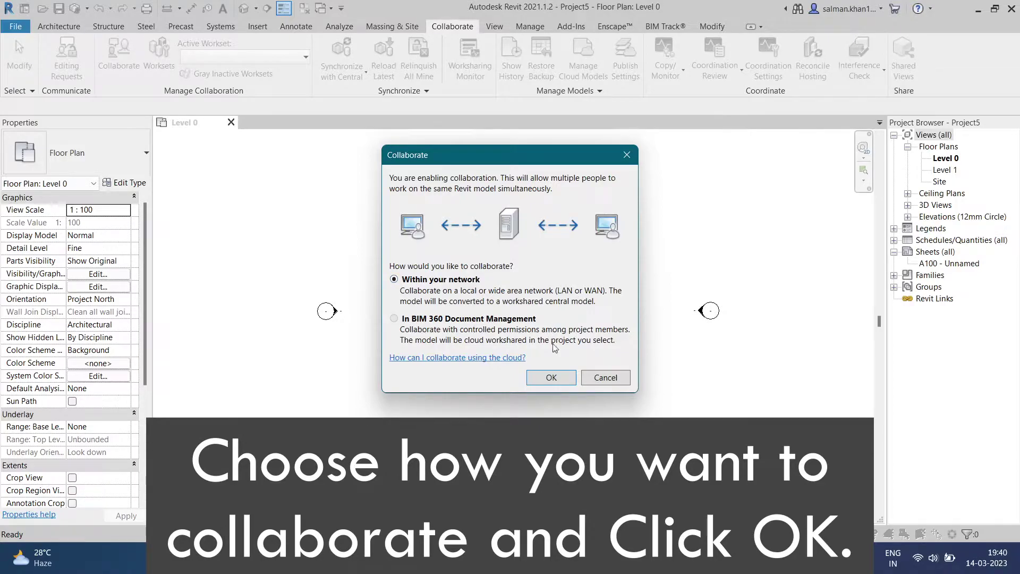
click(568, 383)
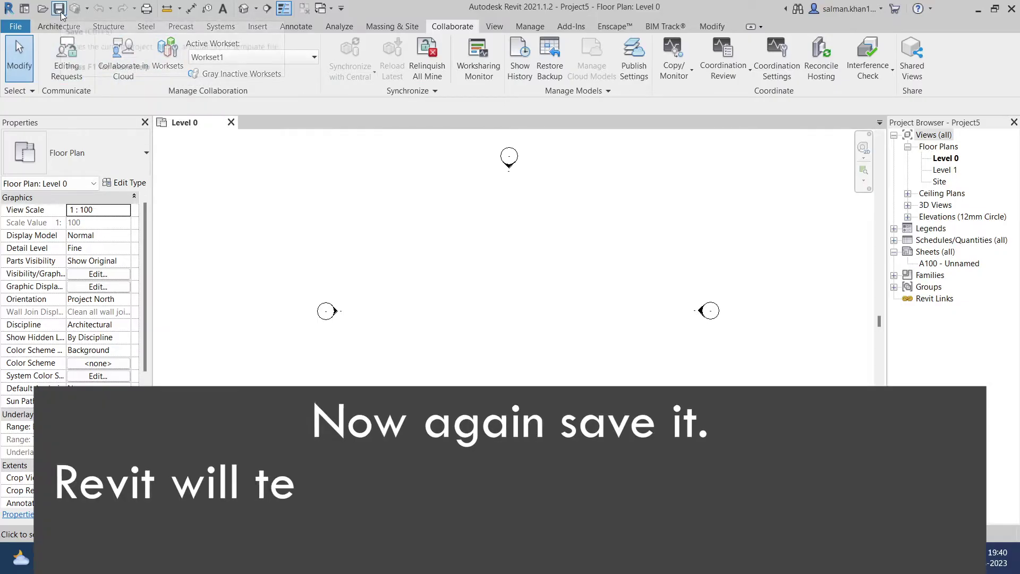
- Save Project5 again and confirm saving it as the central model
click(60, 10)
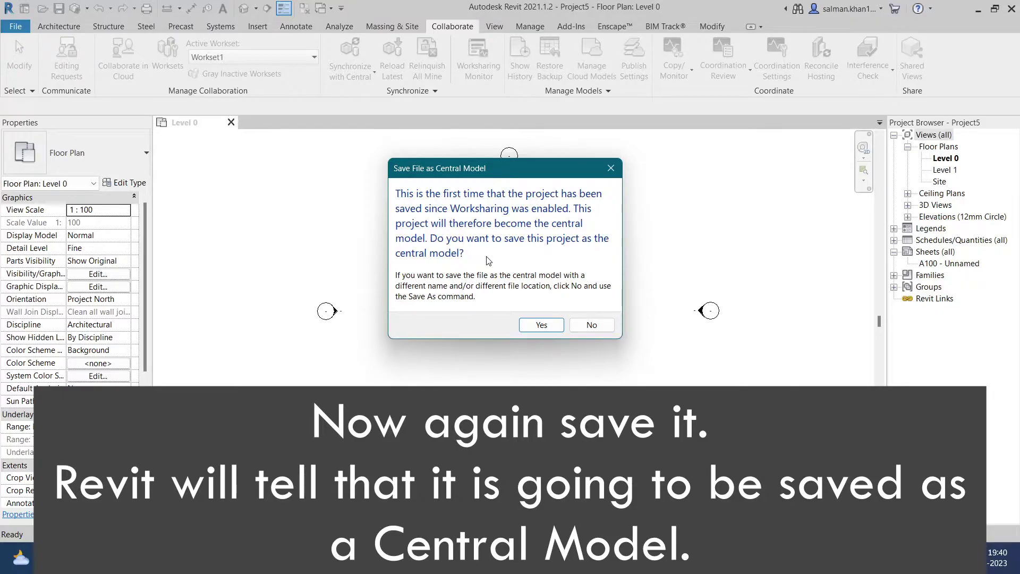
click(559, 330)
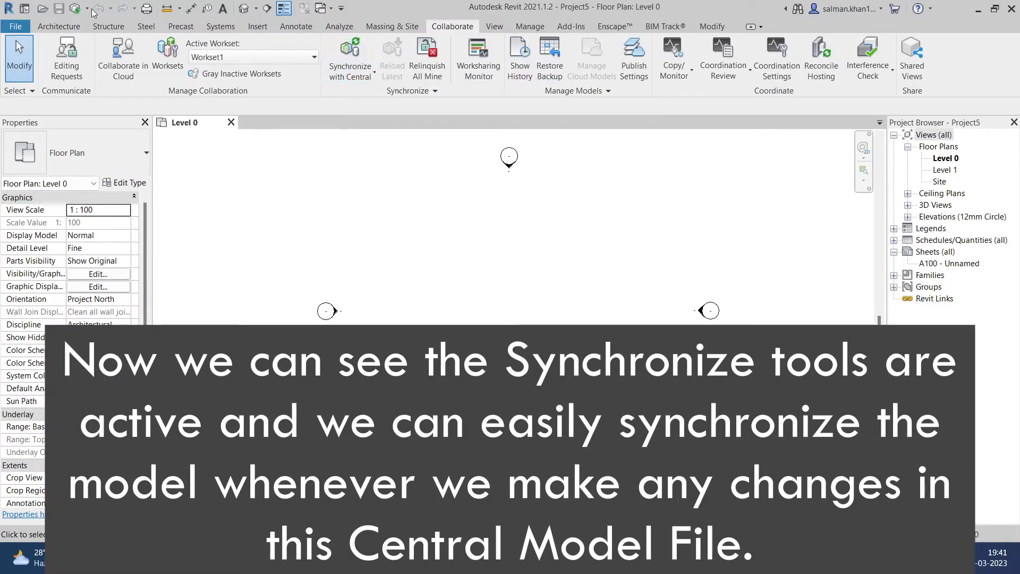
click(364, 59)
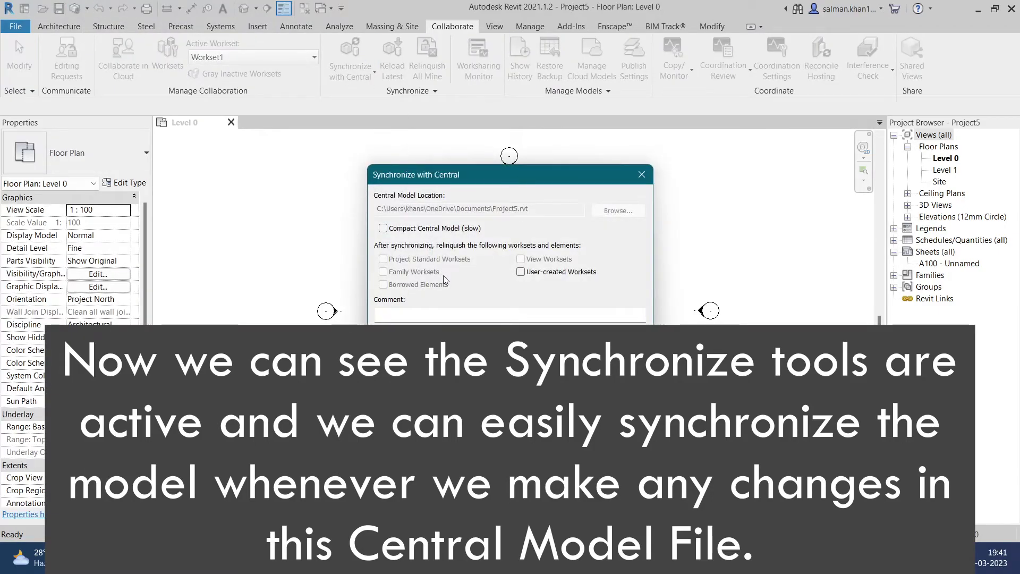